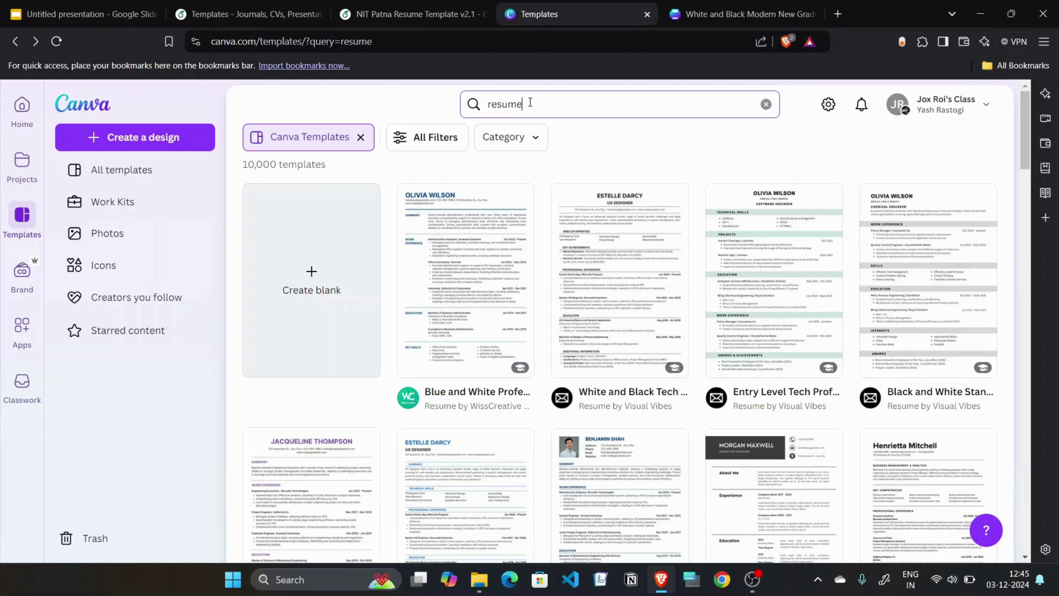
Check the resume search term, then return to the Canva browser window
mouse_move(530, 102)
mouse_down()
mouse_move(448, 107)
mouse_move(519, 104)
mouse_up()
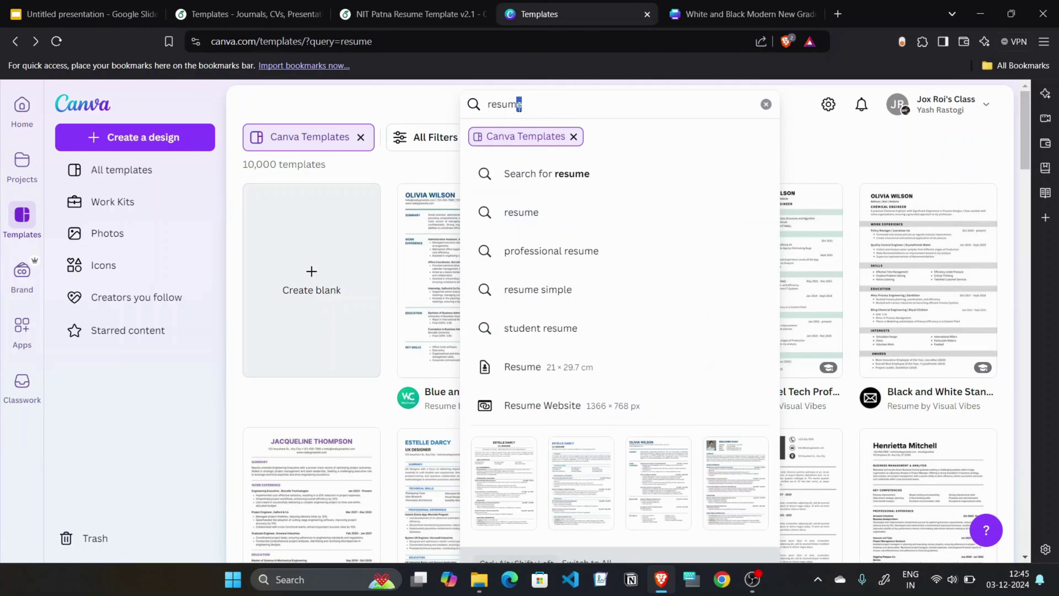
click(519, 106)
click(401, 97)
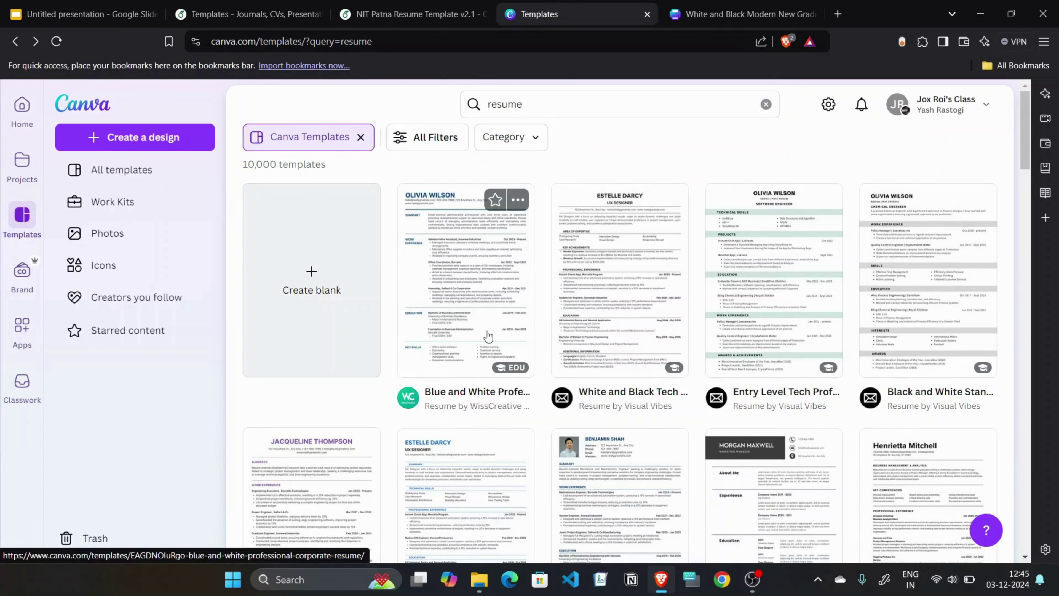
key(super+Tab)
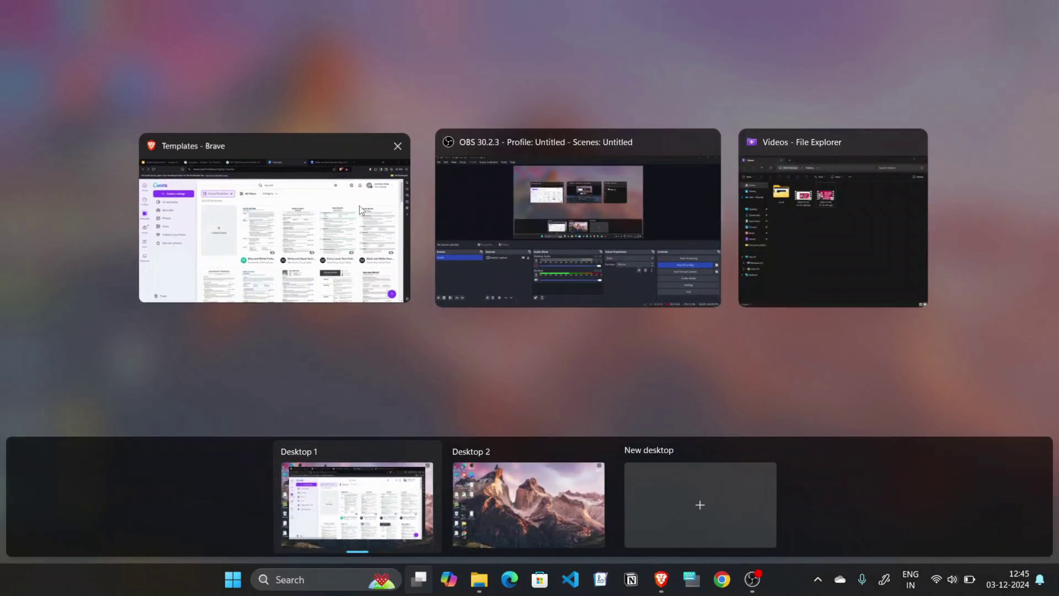
click(359, 205)
Browse the resume template results and switch to the White and Black Modern resume design
scroll(448, 362, down, 20)
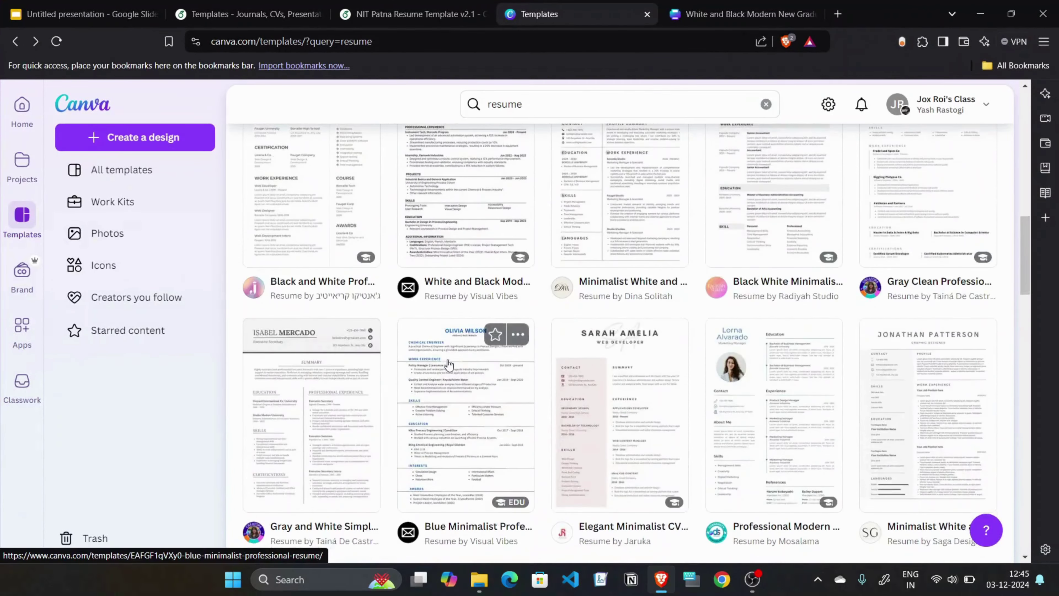
scroll(448, 364, down, 15)
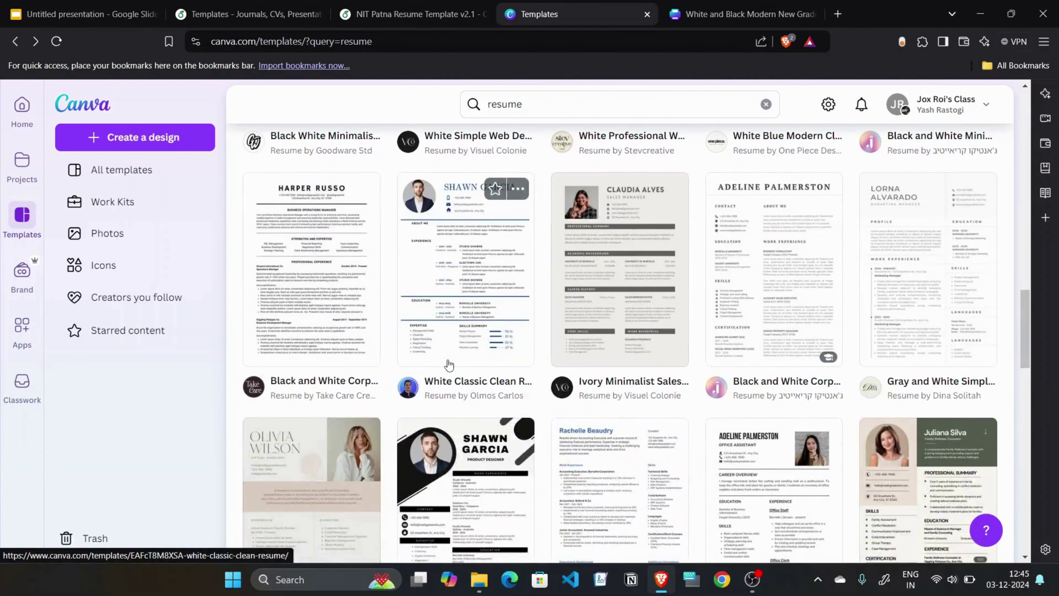
scroll(448, 364, down, 15)
scroll(459, 334, up, 3)
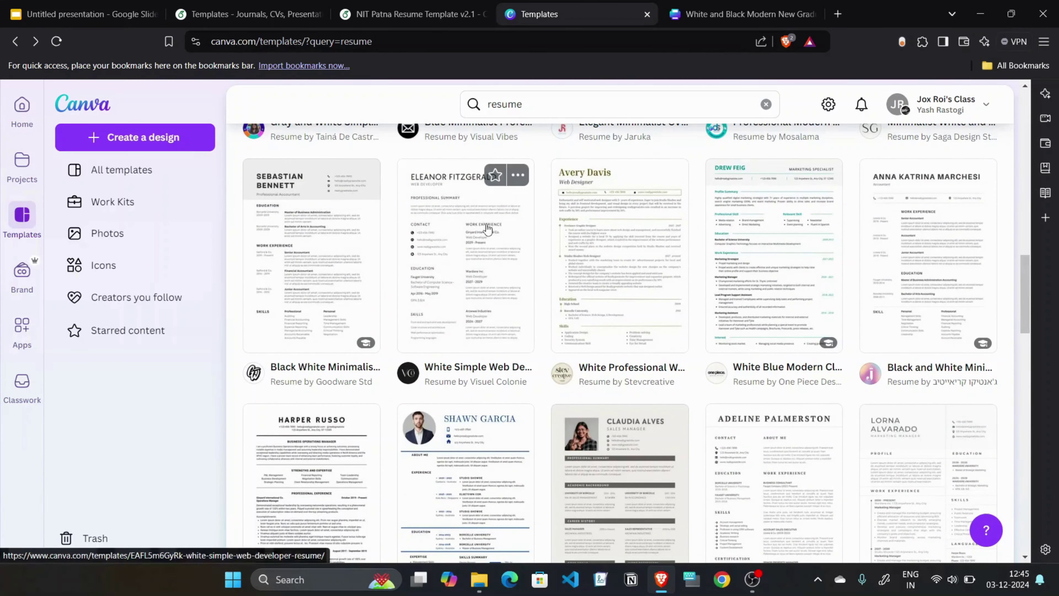
scroll(487, 230, down, 5)
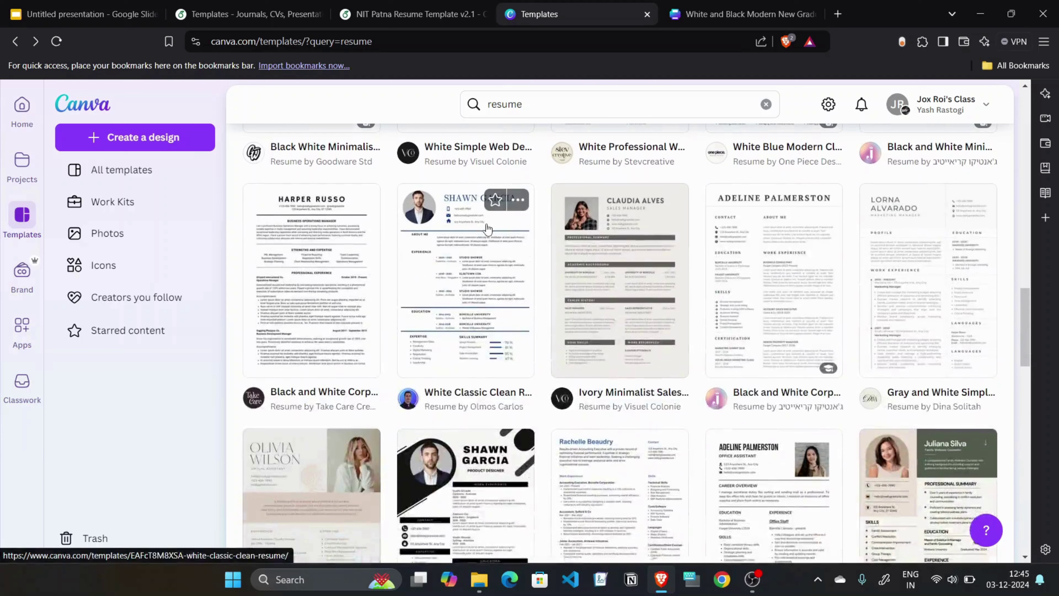
click(723, 6)
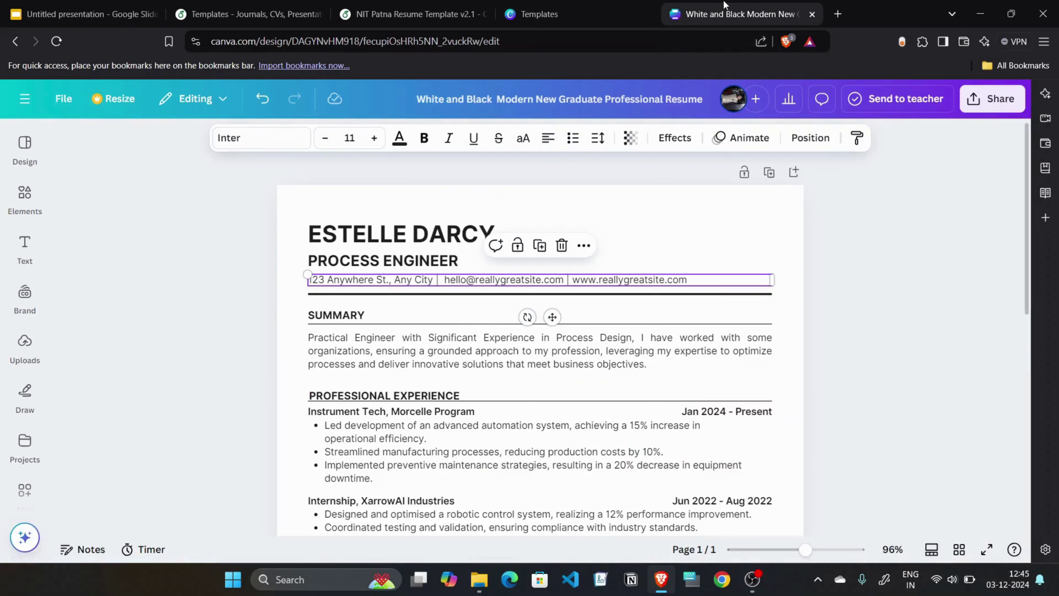
Erase the sample name in the heading and type the owner's full name instead
click(391, 236)
double_click(391, 236)
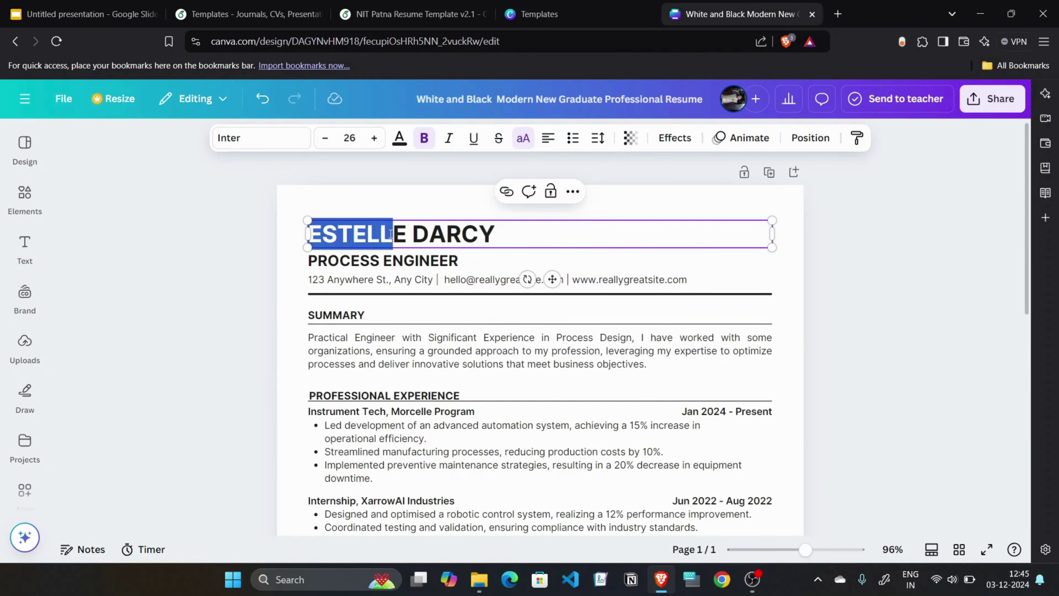
click(509, 230)
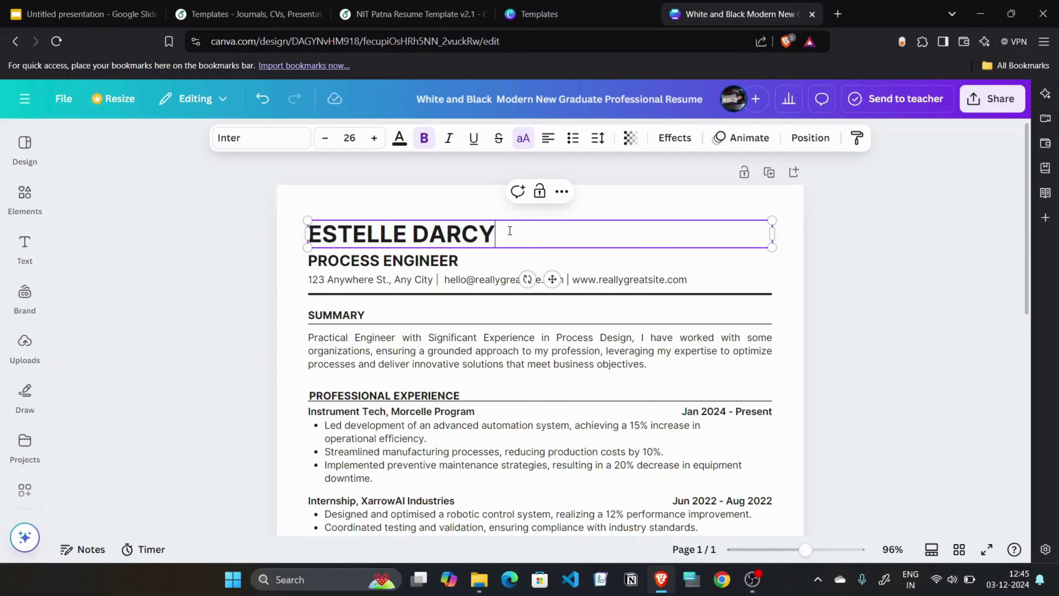
key(BackSpace)
key(BackSpace)
key(BackSpace)
key(BackSpace)
key(BackSpace)
key(BackSpace)
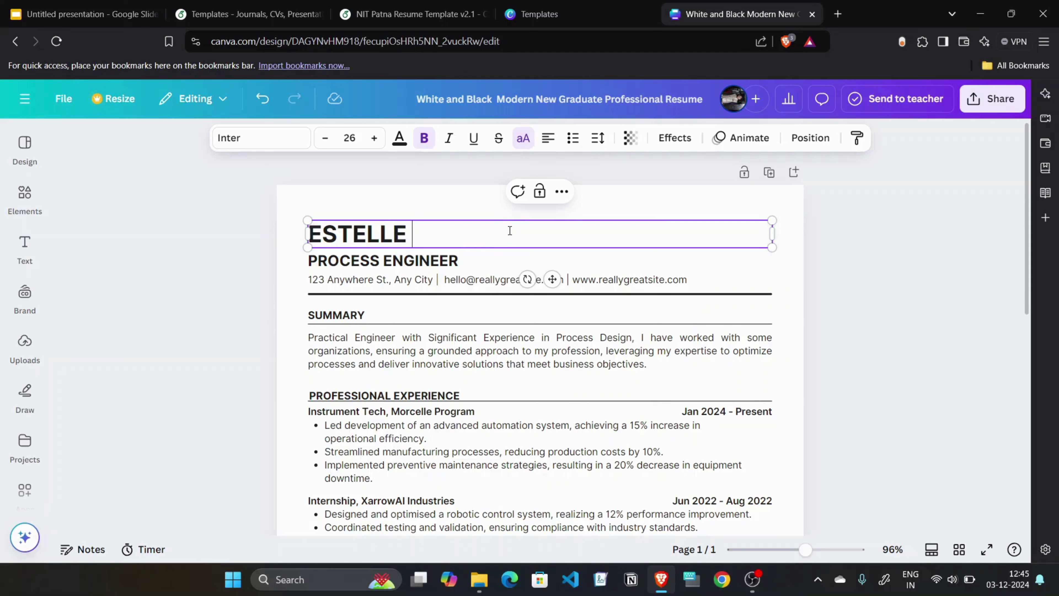
key(BackSpace)
key(BackSpace)
key(BackSpace)
key(BackSpace)
key(BackSpace)
key(BackSpace)
key(BackSpace)
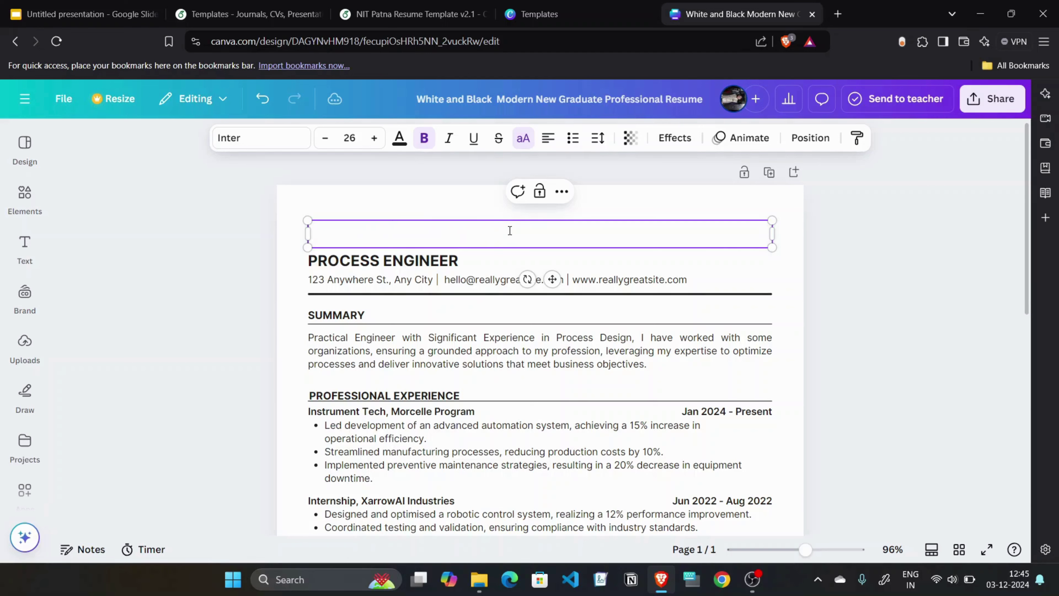
text(YAS)
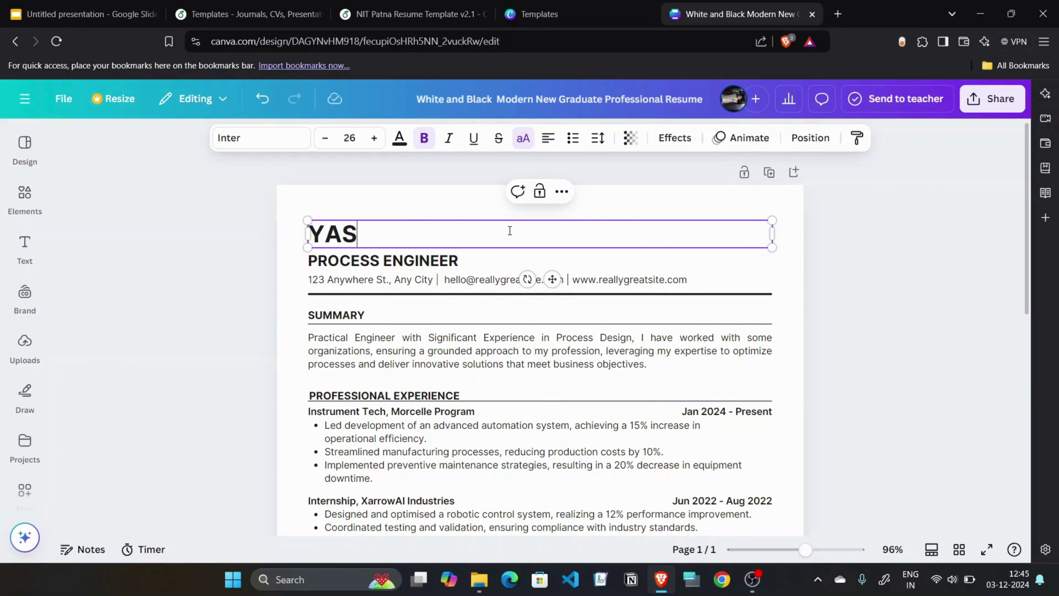
text(H RAST)
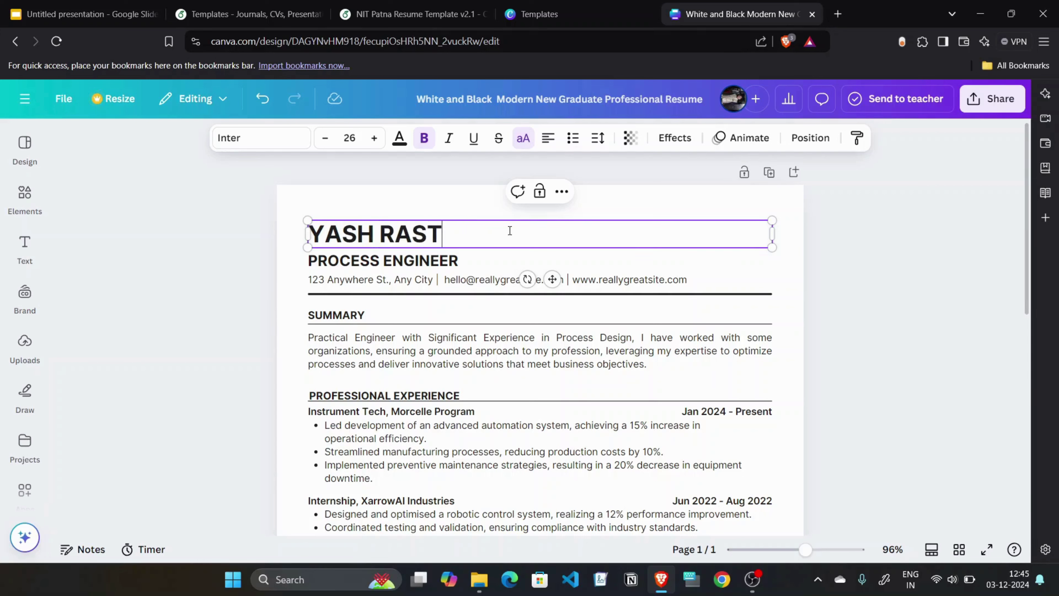
text(OGI)
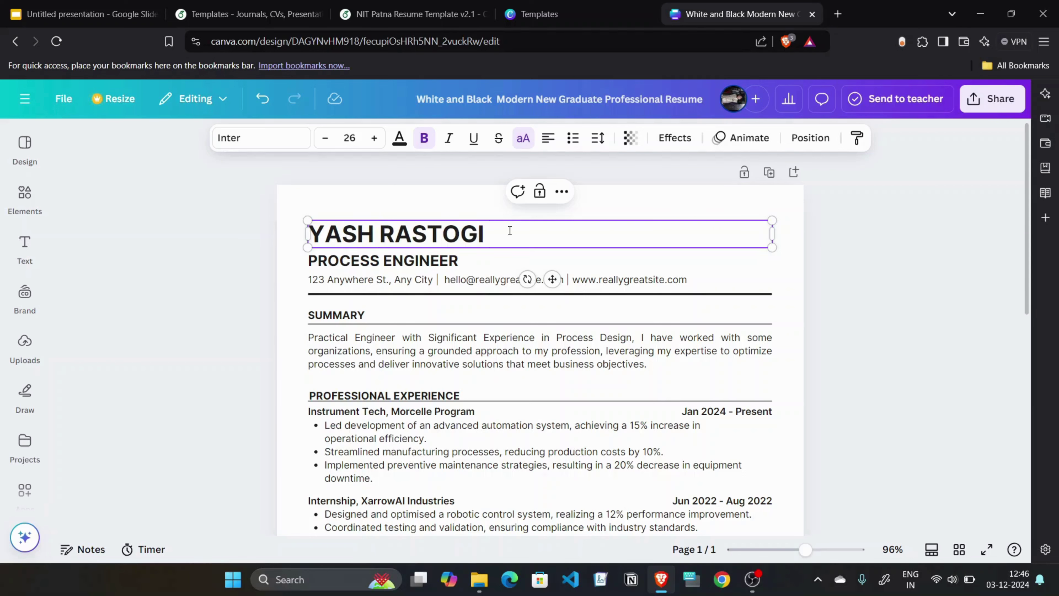
Select the job title line, then place the cursor in the summary paragraph
click(391, 265)
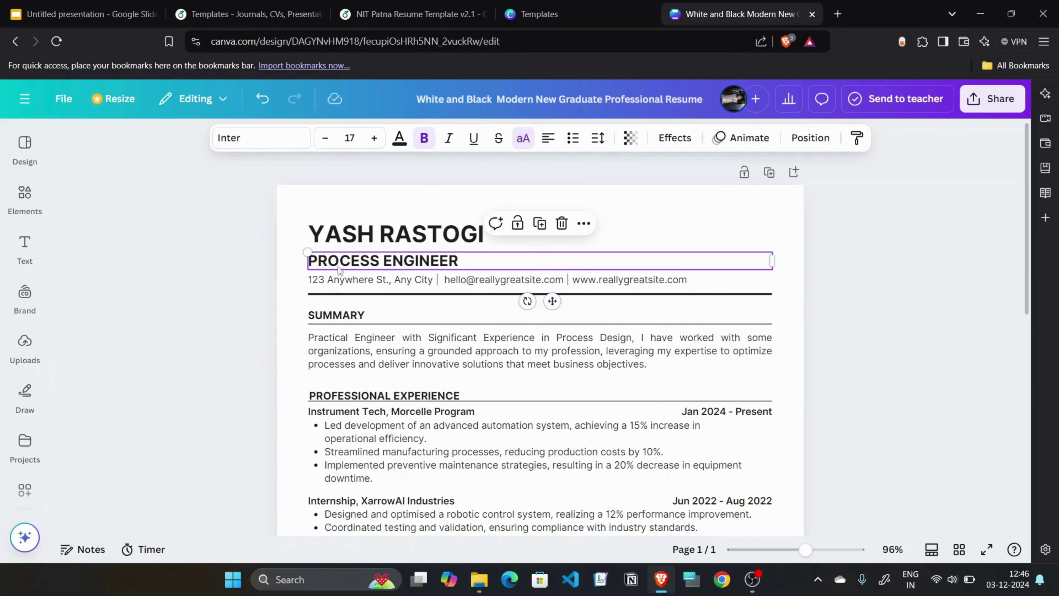
scroll(424, 339, down, 3)
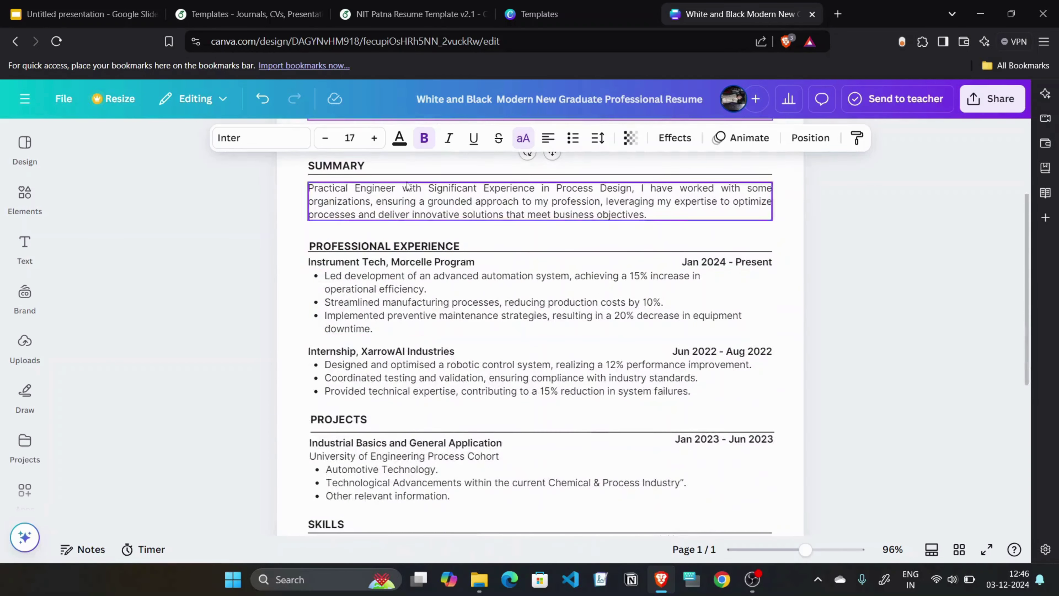
click(425, 206)
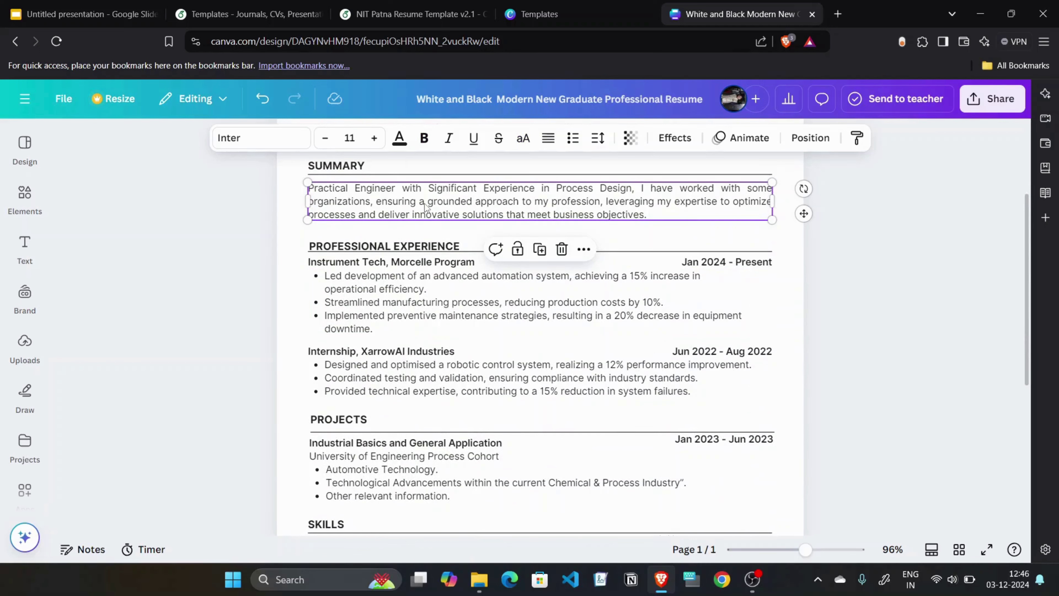
click(425, 206)
click(487, 202)
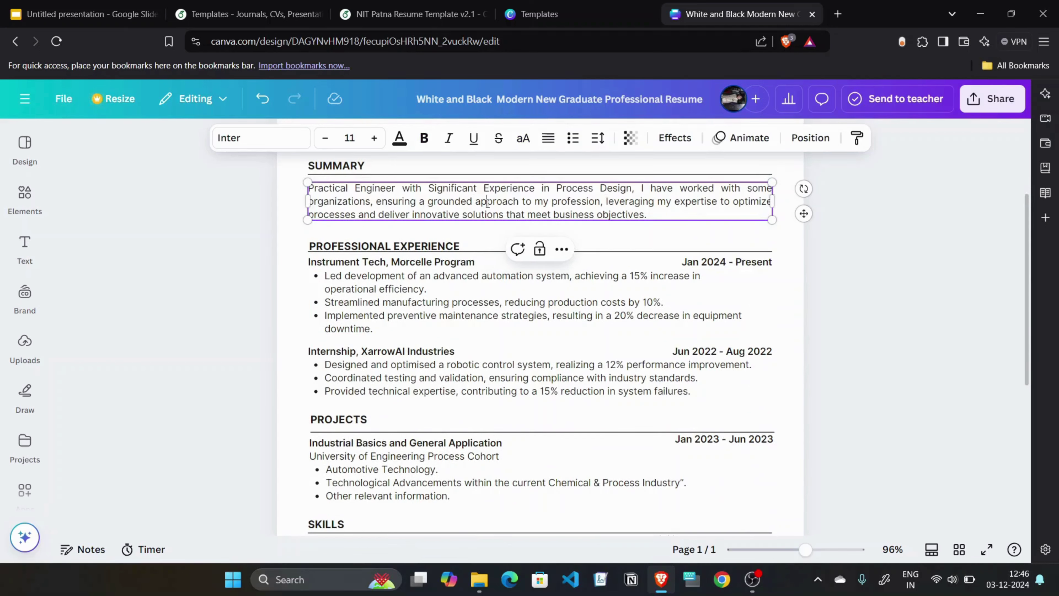
scroll(357, 234, up, 3)
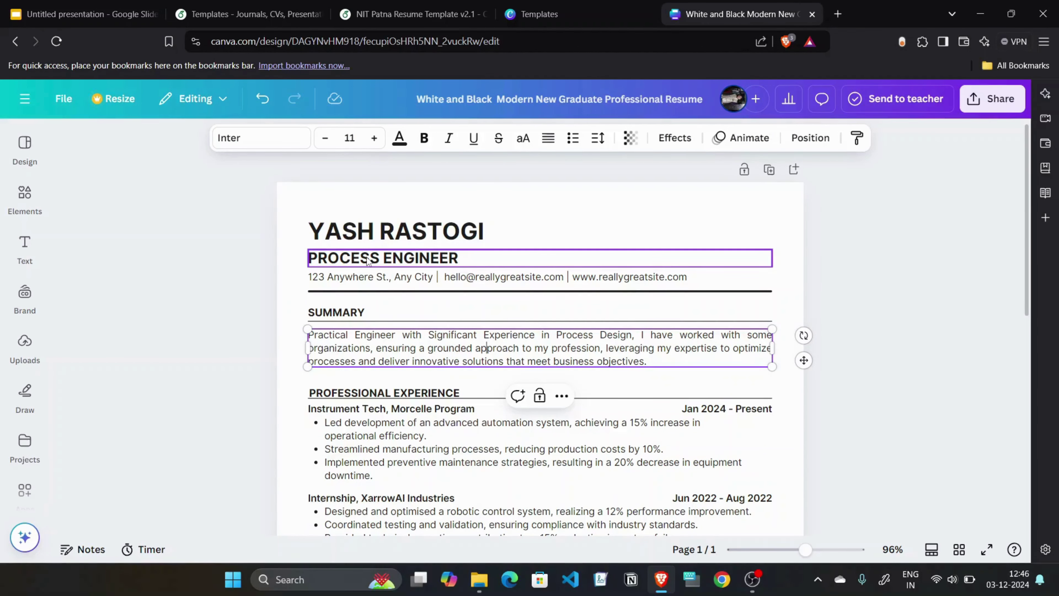
Replace the job title PROCESS ENGINEER with SALES
click(368, 260)
click(449, 250)
click(450, 250)
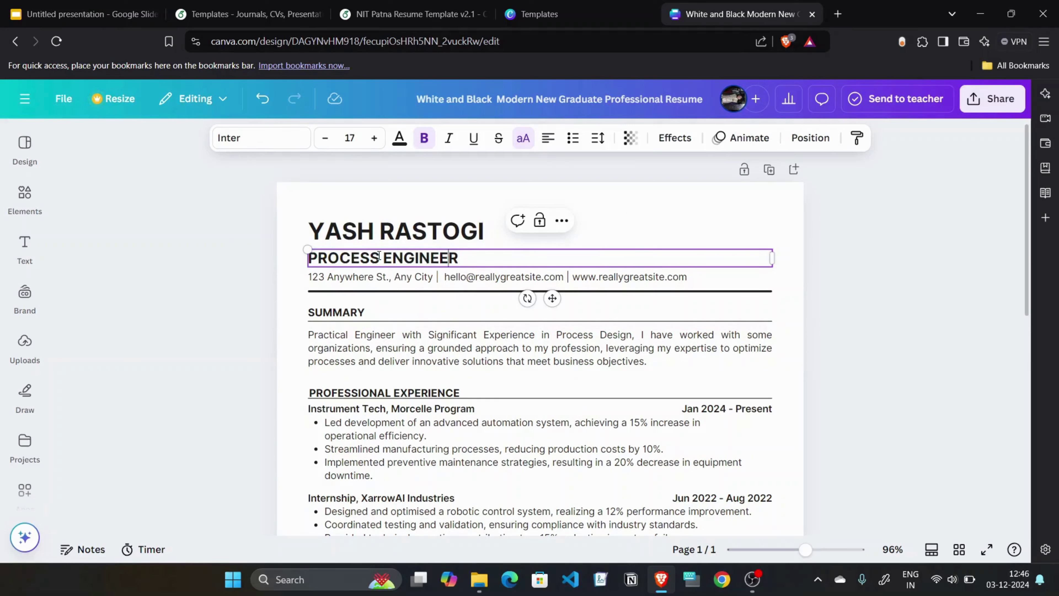
drag(380, 258, 318, 258)
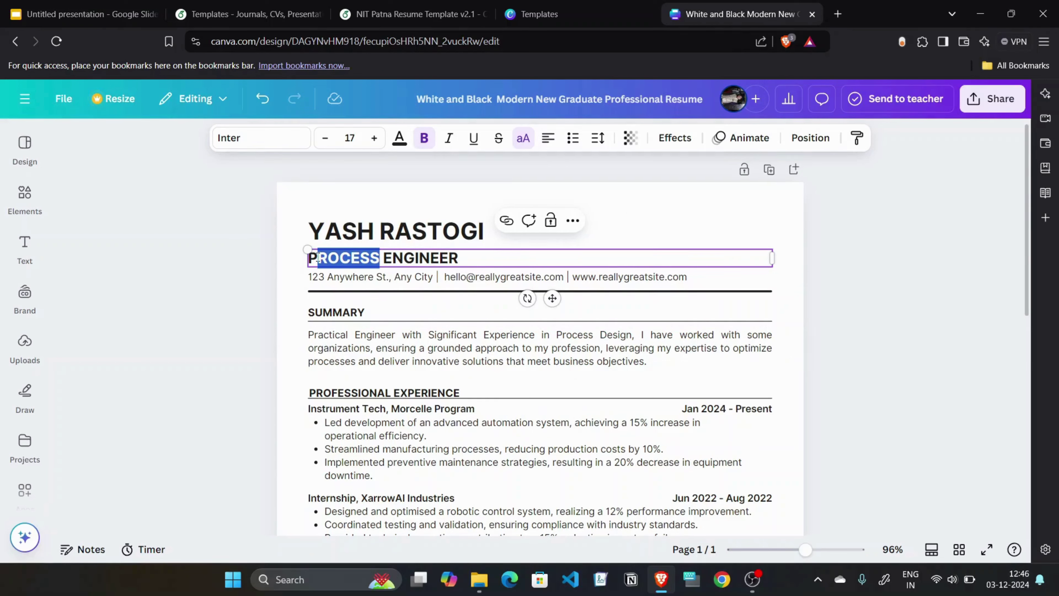
key(BackSpace)
key(BackSpace)
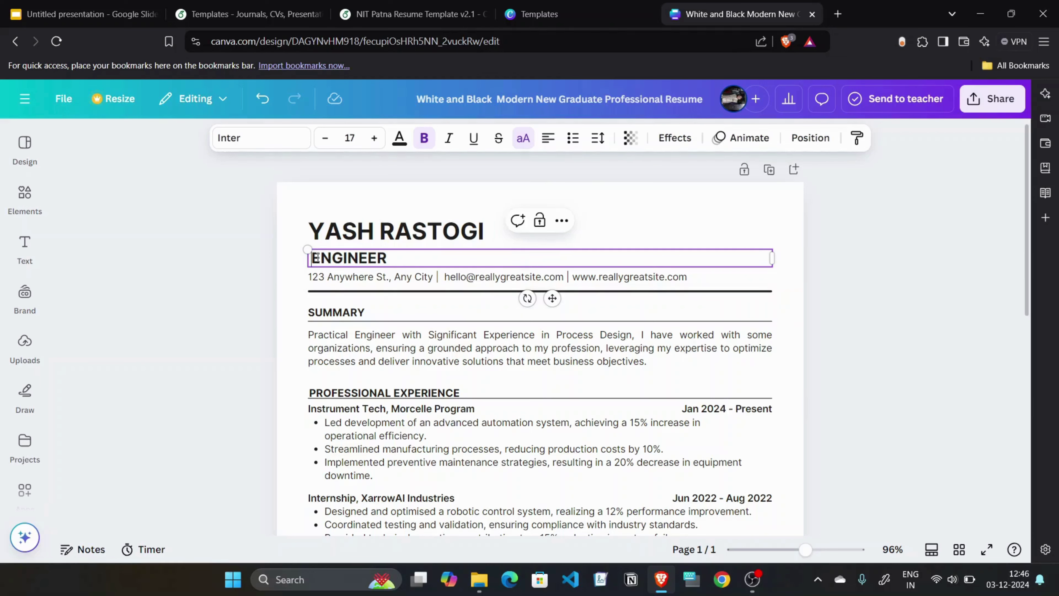
key(End)
key(BackSpace)
key(BackSpace)
key(BackSpace)
key(BackSpace)
key(BackSpace)
key(BackSpace)
key(BackSpace)
key(BackSpace)
text(SALES)
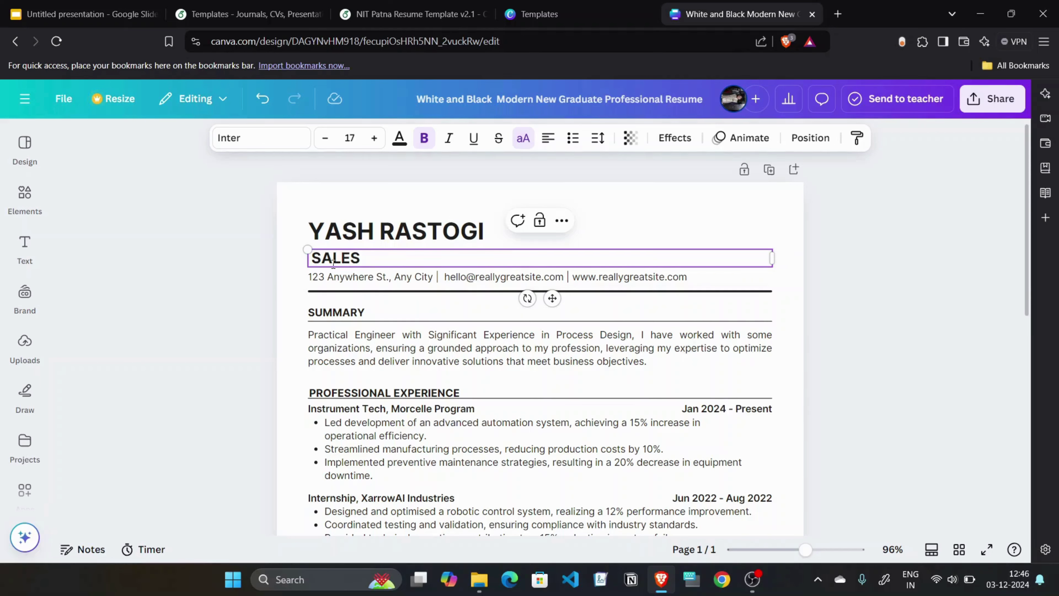
click(364, 278)
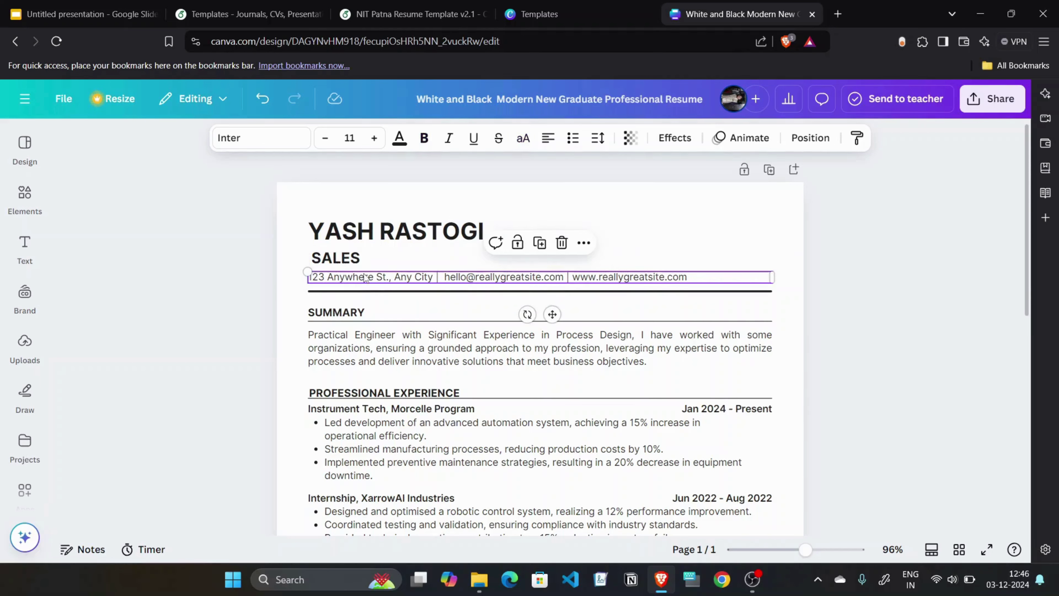
Delete the website address and its divider from the contact line
double_click(382, 281)
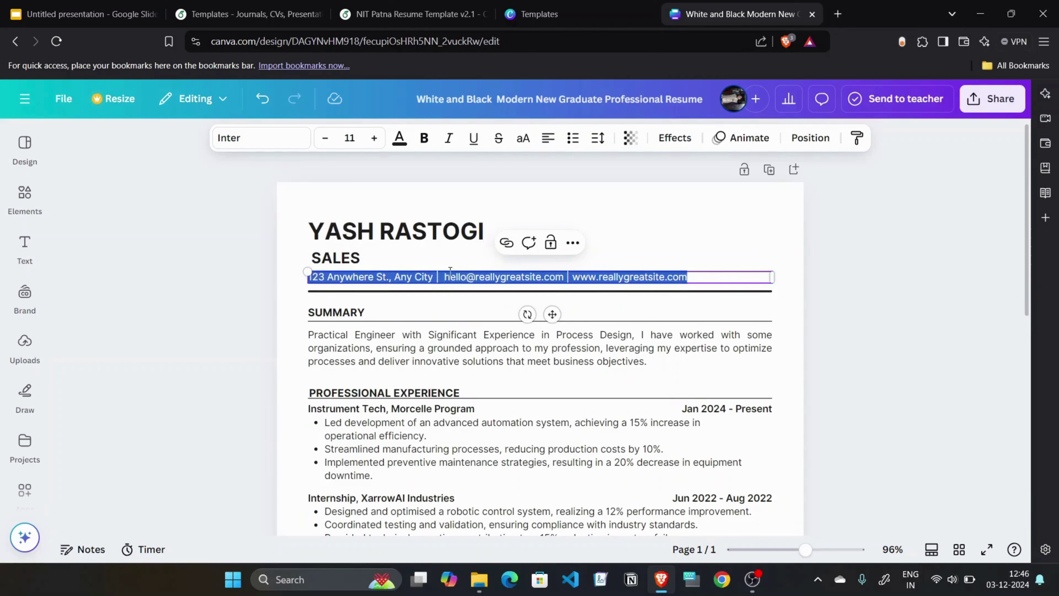
click(486, 276)
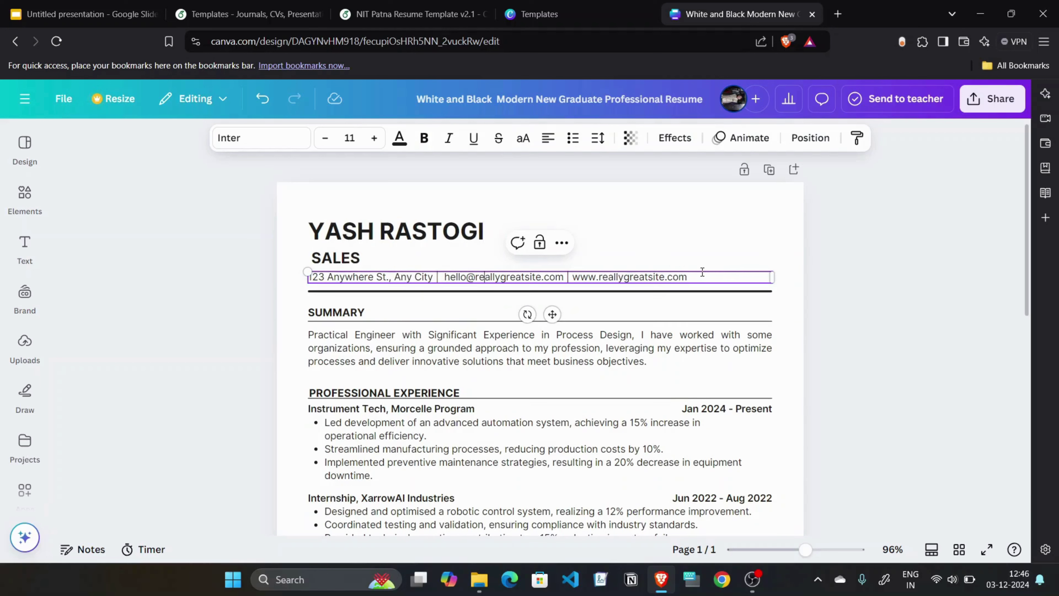
drag(656, 275, 575, 280)
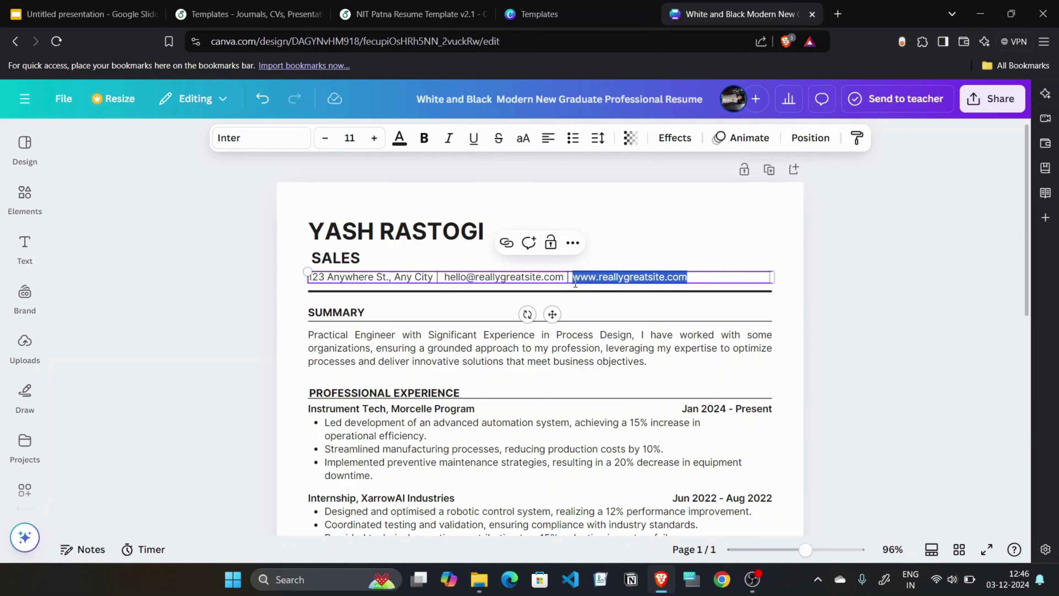
key(BackSpace)
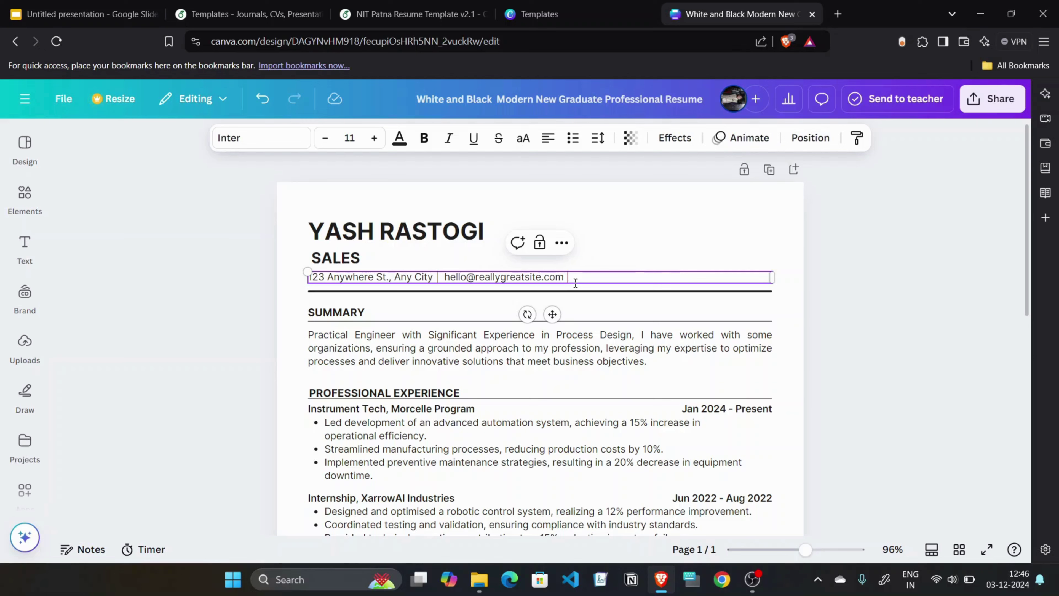
key(BackSpace)
key(BackSpace)
click(617, 221)
Add '| +91' after the email address in the contact line
scroll(475, 379, down, 1)
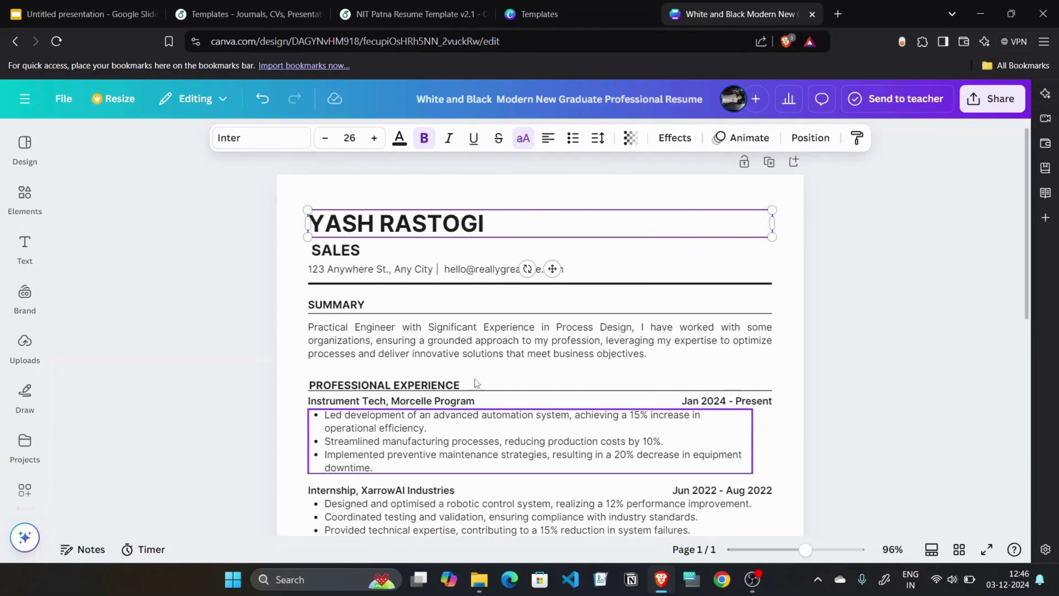
click(551, 267)
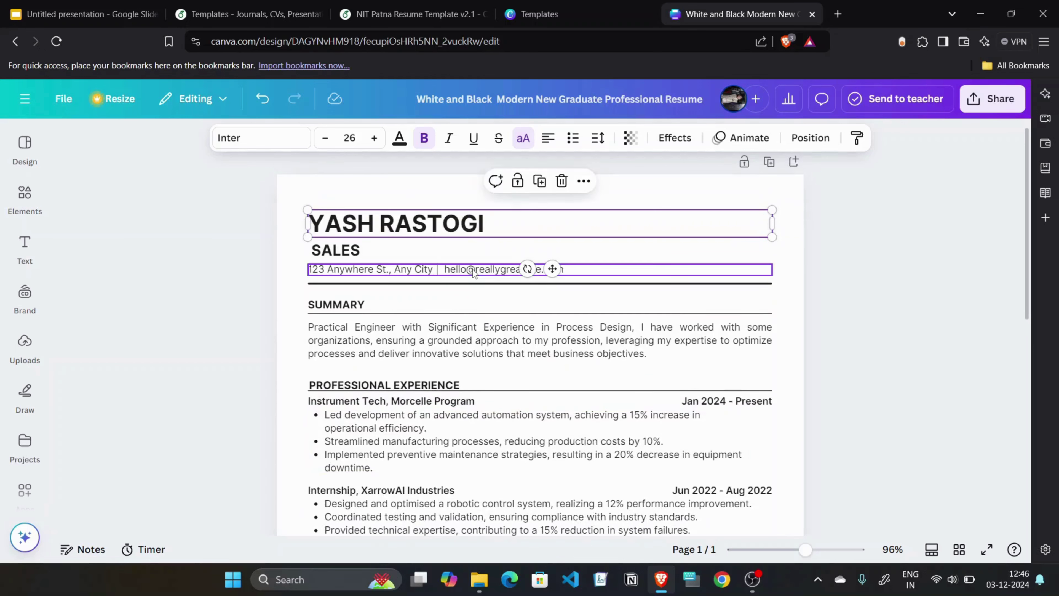
double_click(578, 267)
click(572, 270)
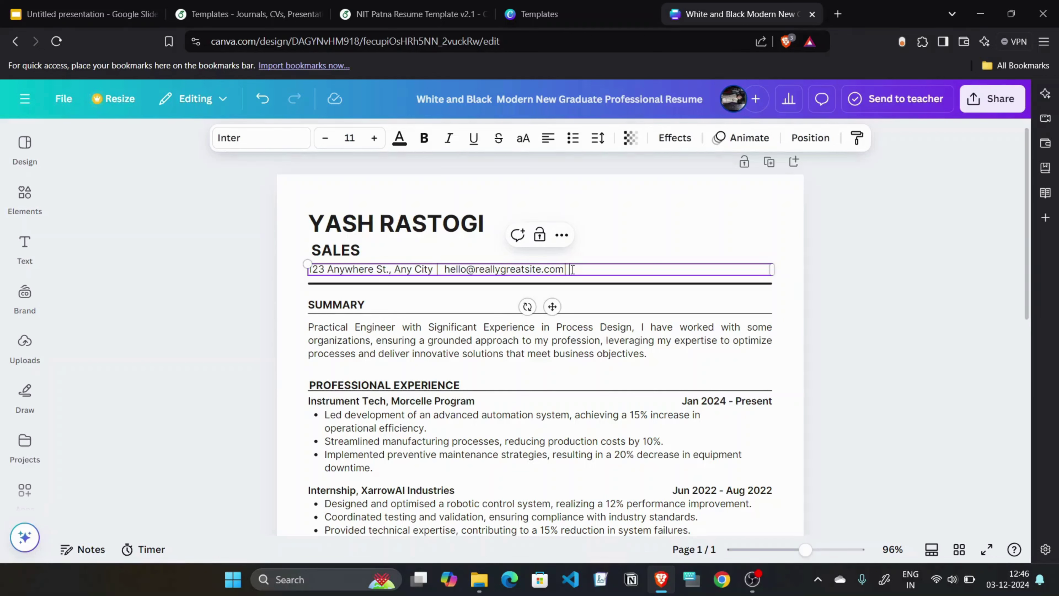
text(| +91)
click(429, 351)
scroll(429, 359, down, 1)
scroll(429, 360, down, 1)
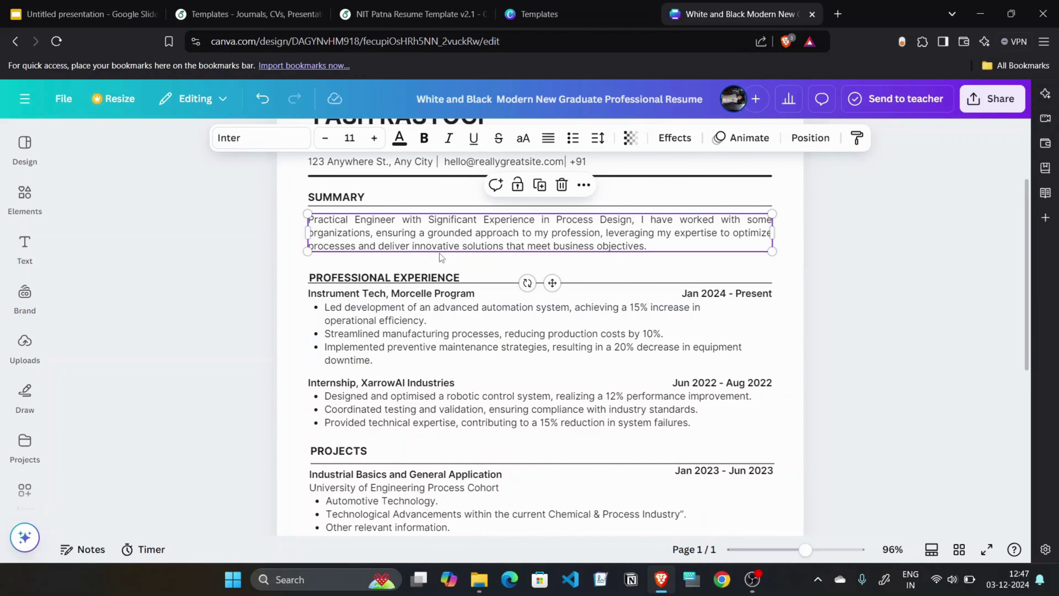
scroll(439, 253, up, 1)
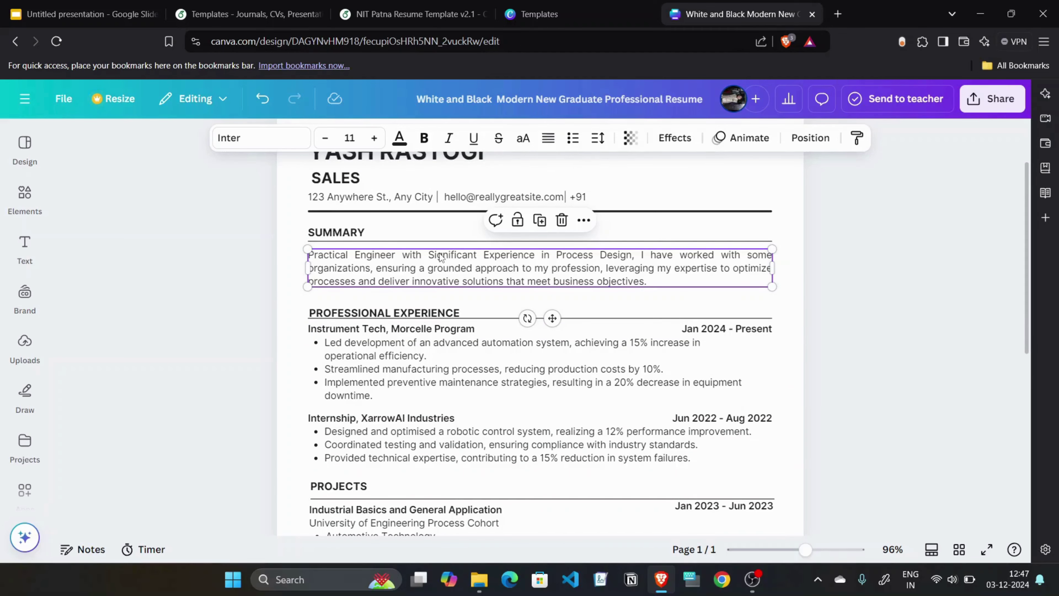
scroll(440, 257, down, 3)
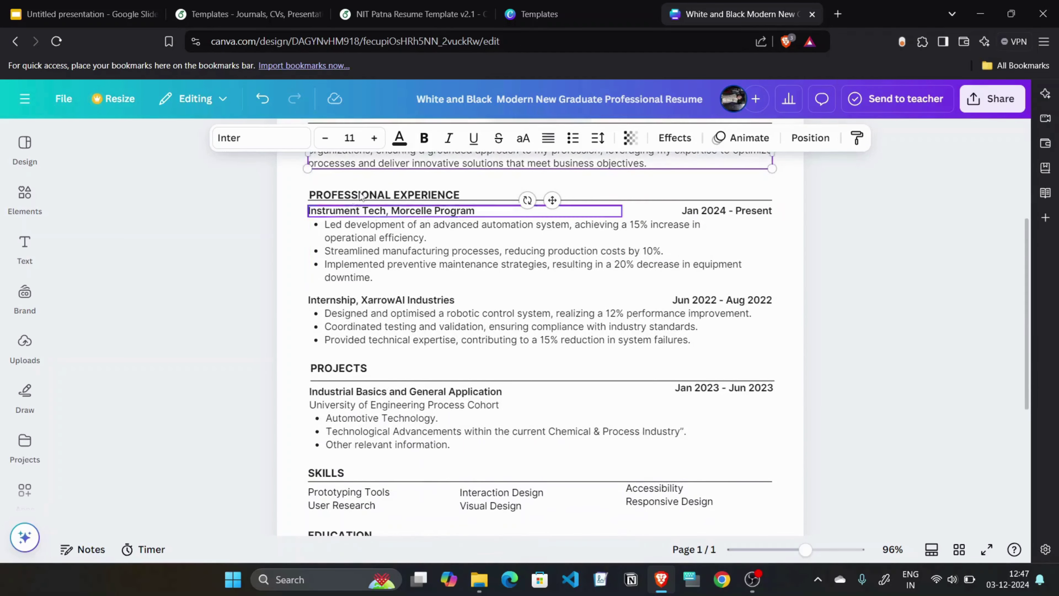
click(389, 196)
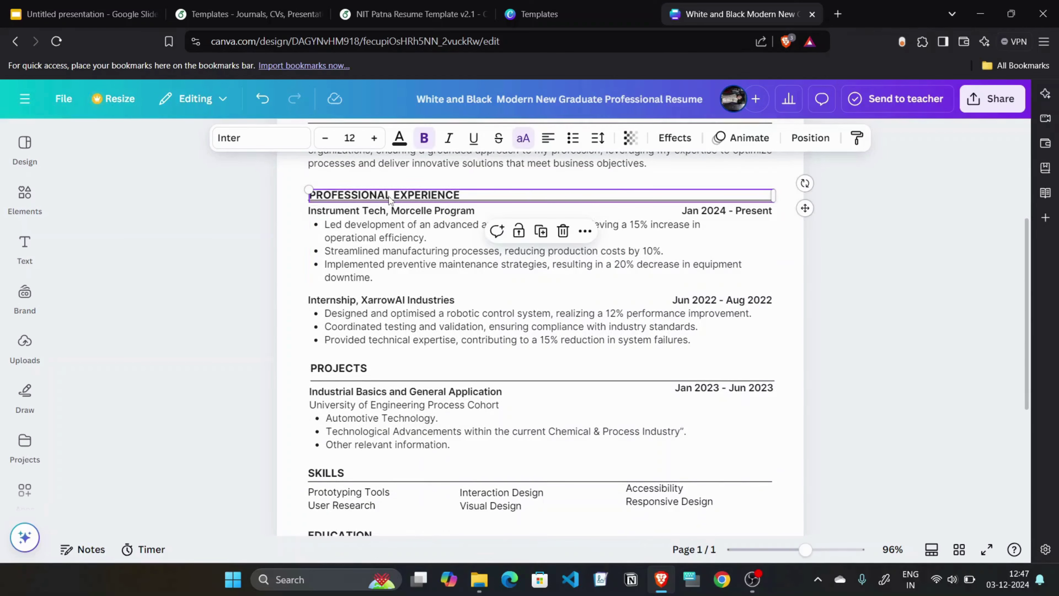
click(335, 375)
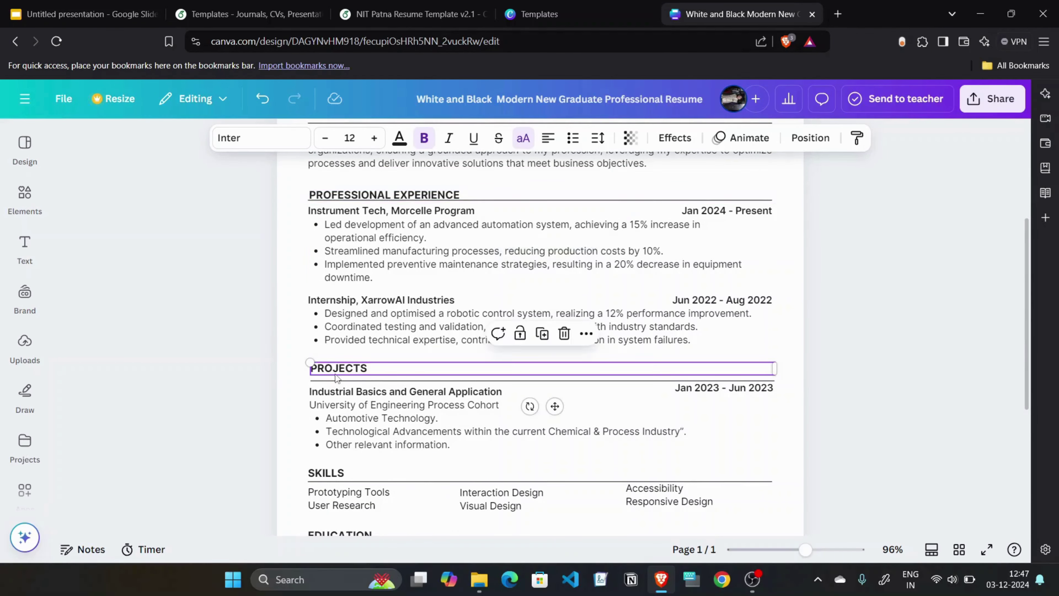
click(377, 195)
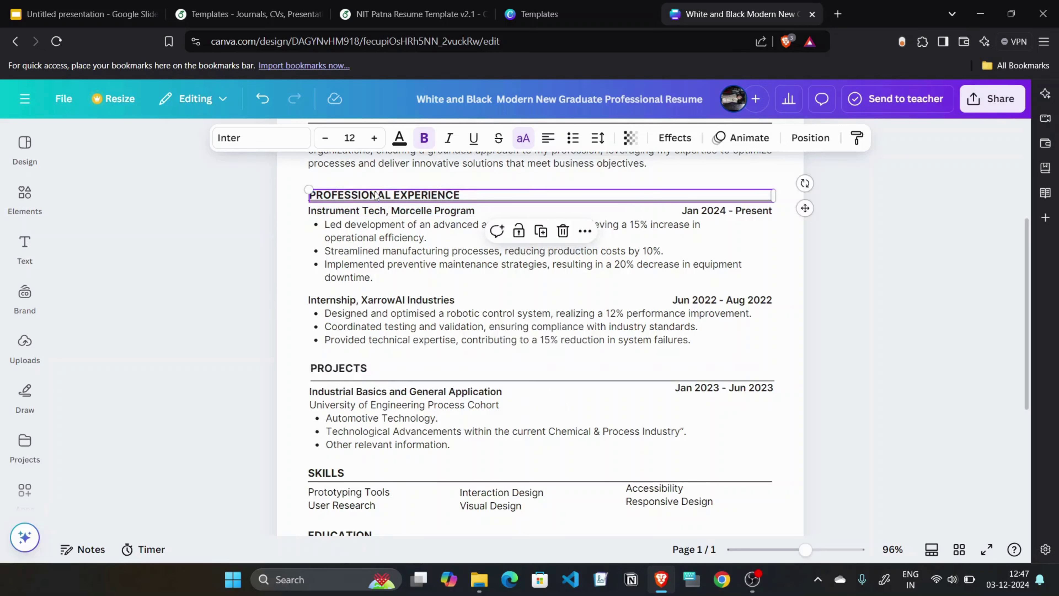
click(377, 195)
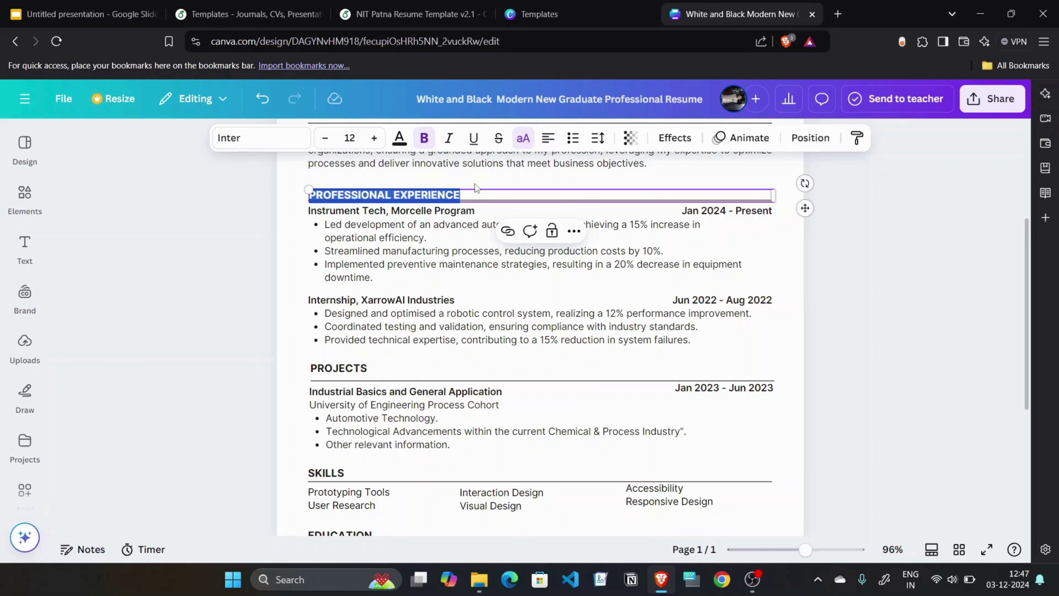
click(341, 373)
scroll(372, 362, down, 4)
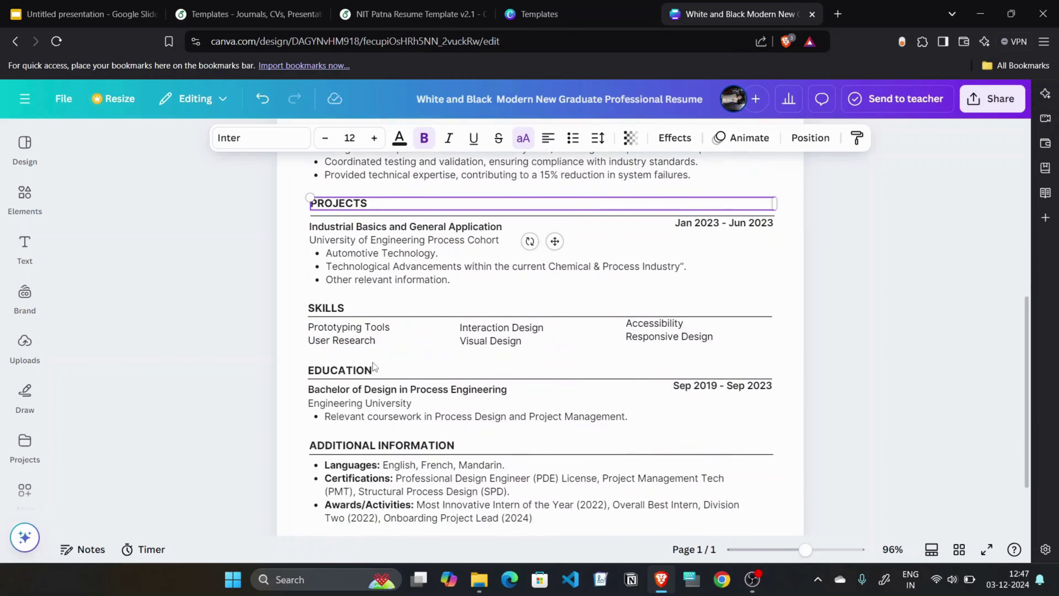
scroll(377, 342, down, 2)
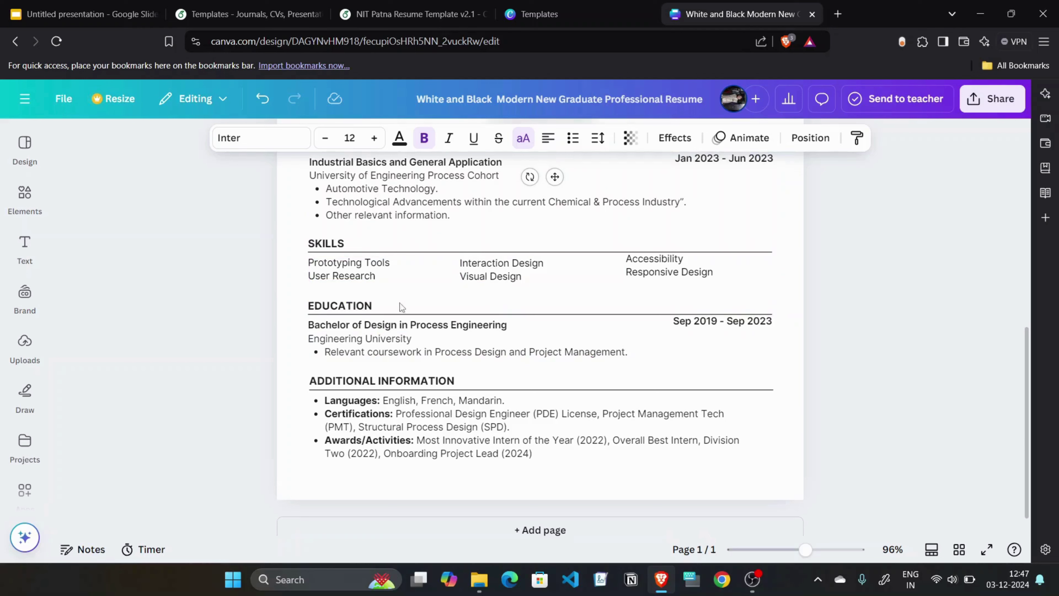
Box-select the Professional Experience heading and both job entries, then delete them
mouse_move(486, 266)
mouse_down()
mouse_move(336, 320)
mouse_move(333, 304)
mouse_move(513, 268)
mouse_move(475, 270)
mouse_up()
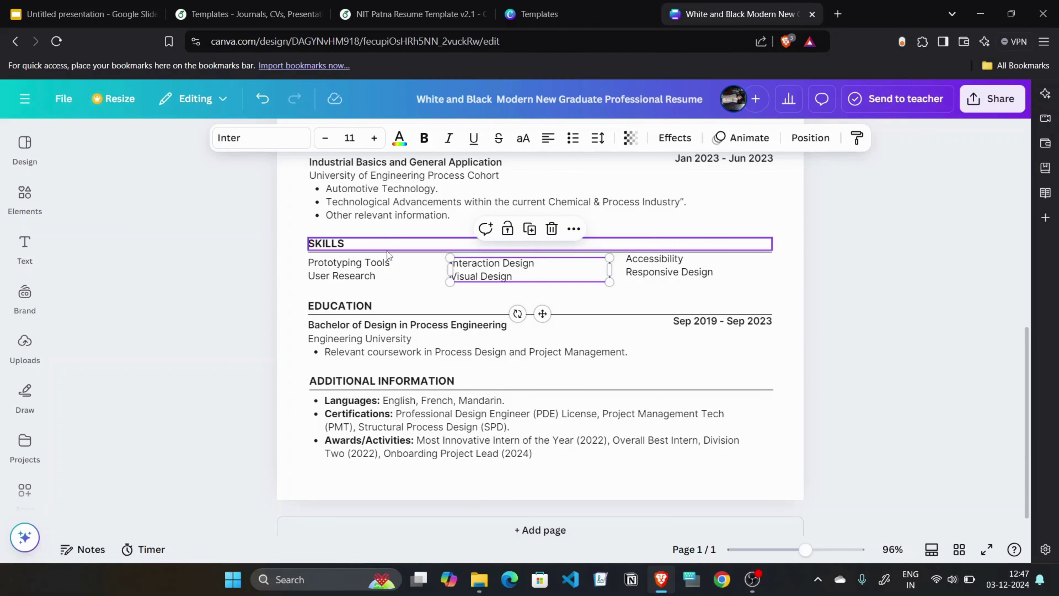
scroll(387, 251, up, 8)
drag(299, 334, 757, 481)
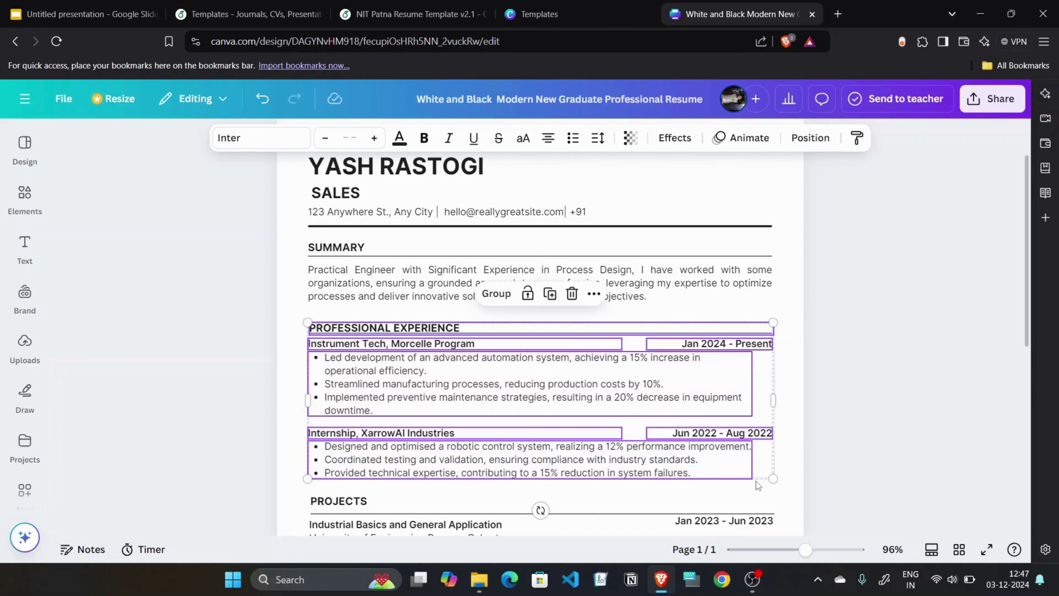
key(Delete)
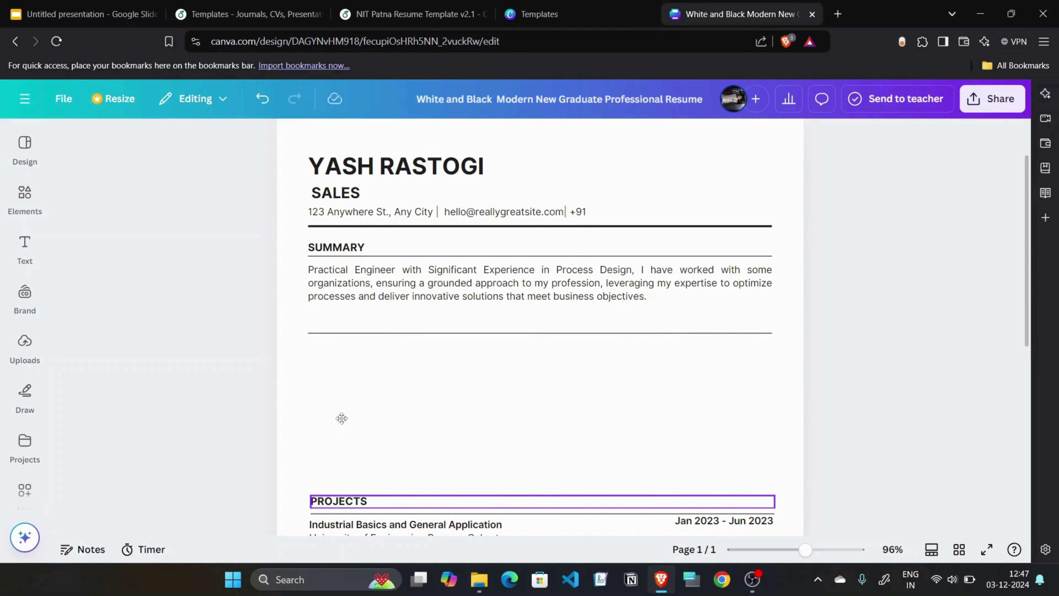
Drag the PROJECTS heading up to sit directly beneath the summary
drag(342, 418, 340, 325)
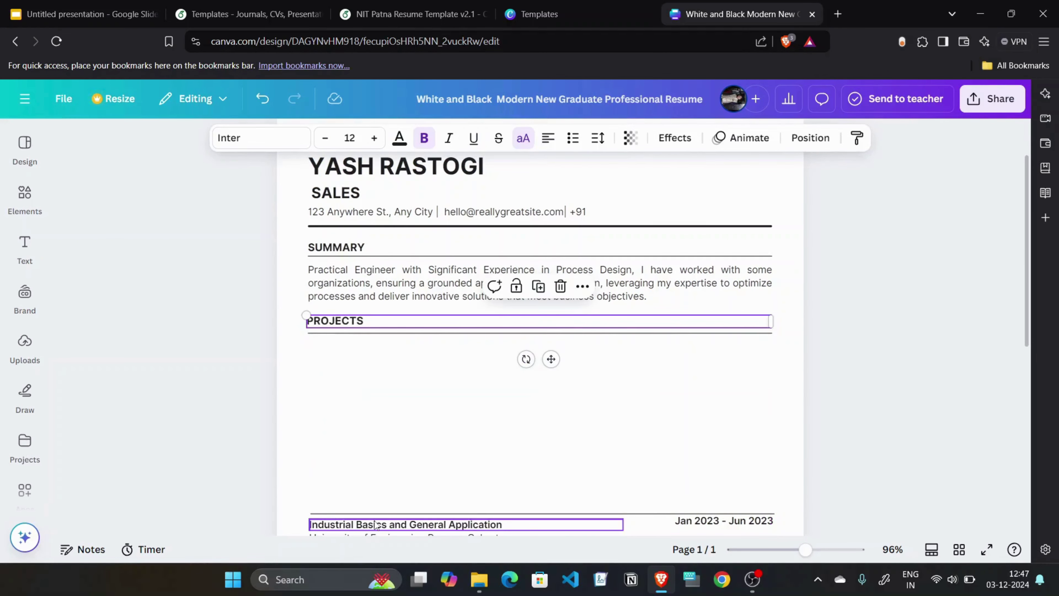
click(360, 434)
scroll(360, 433, down, 2)
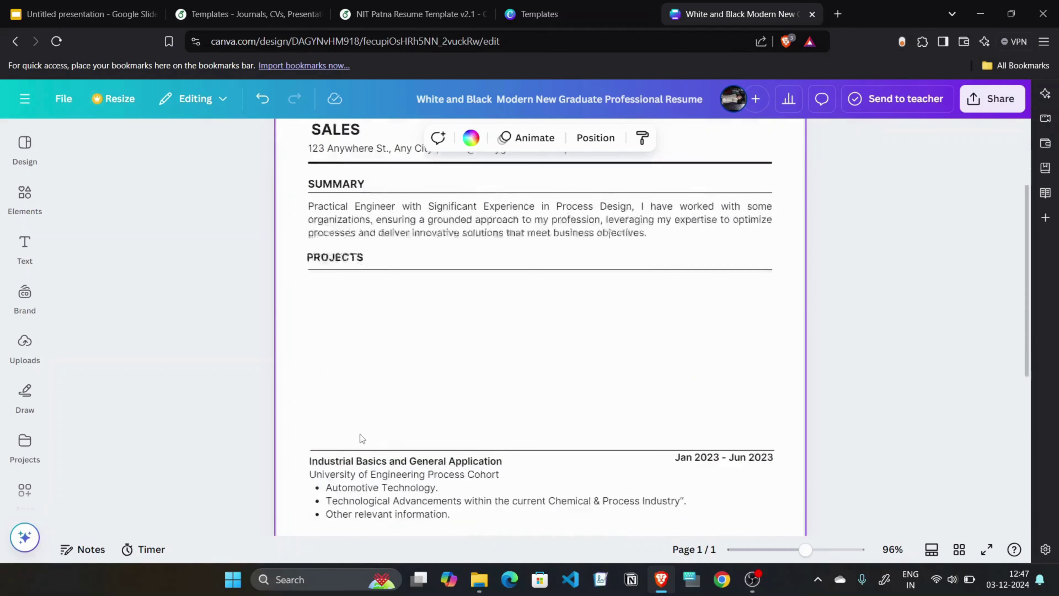
scroll(361, 438, down, 8)
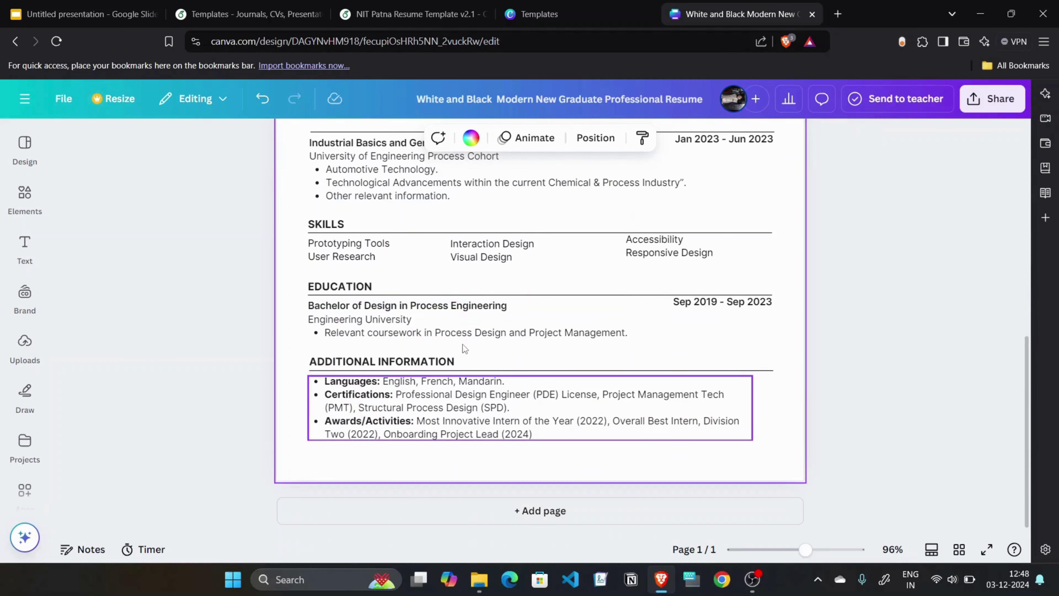
scroll(463, 345, down, 4)
scroll(418, 257, up, 5)
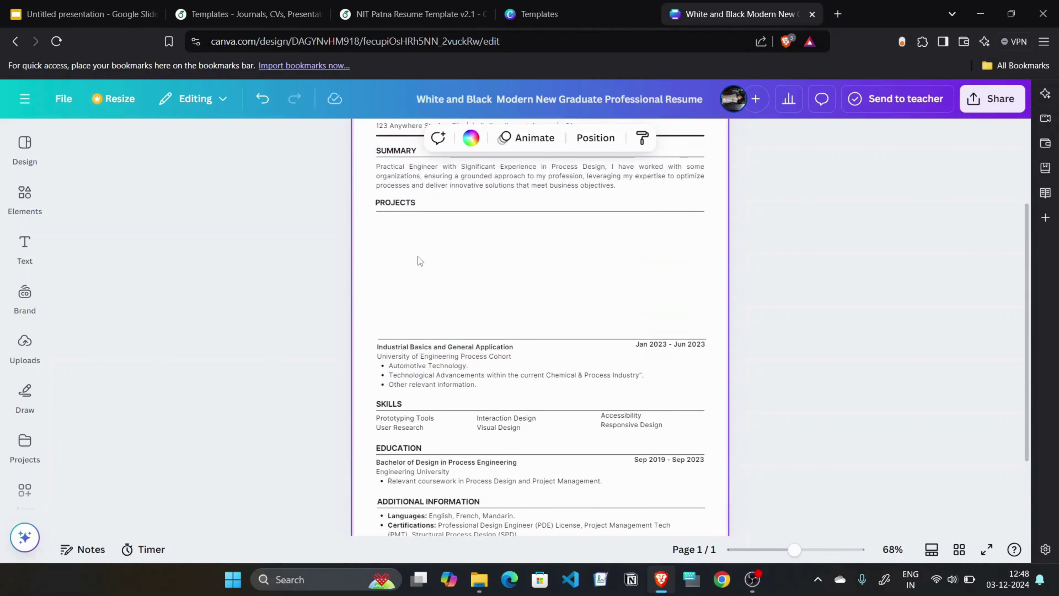
click(405, 409)
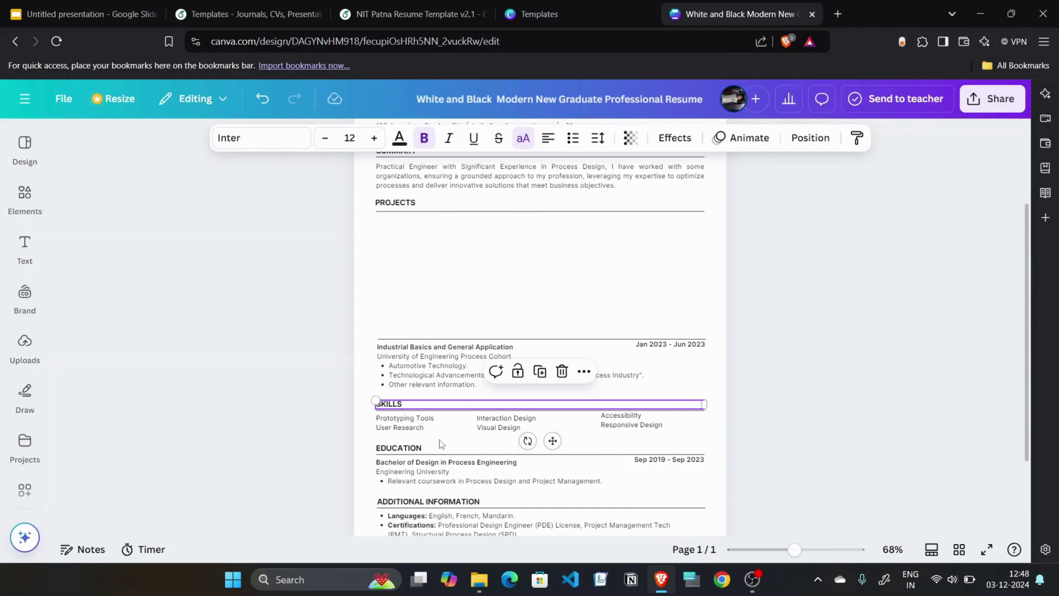